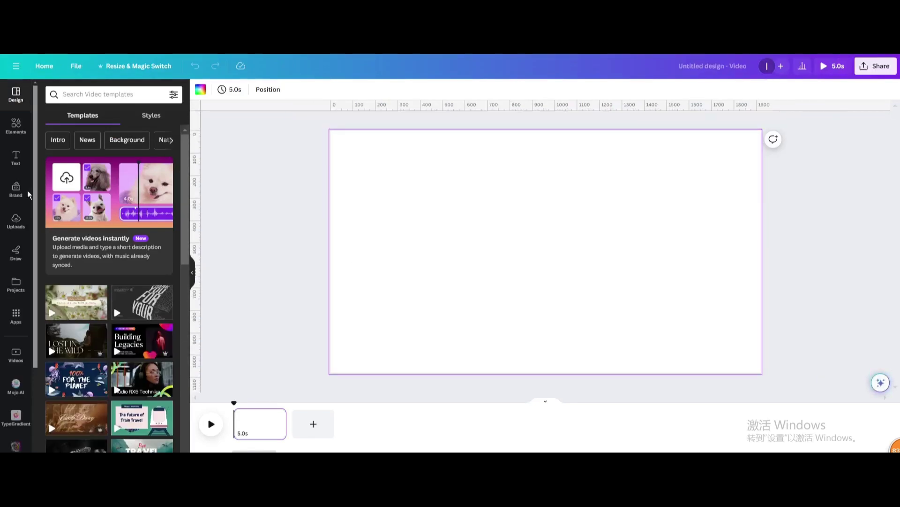
Make the countryside road photo the page background and add a small boy-in-red-car graphic near the horizon
{"action": "left_click", "coordinate": [16, 133]}
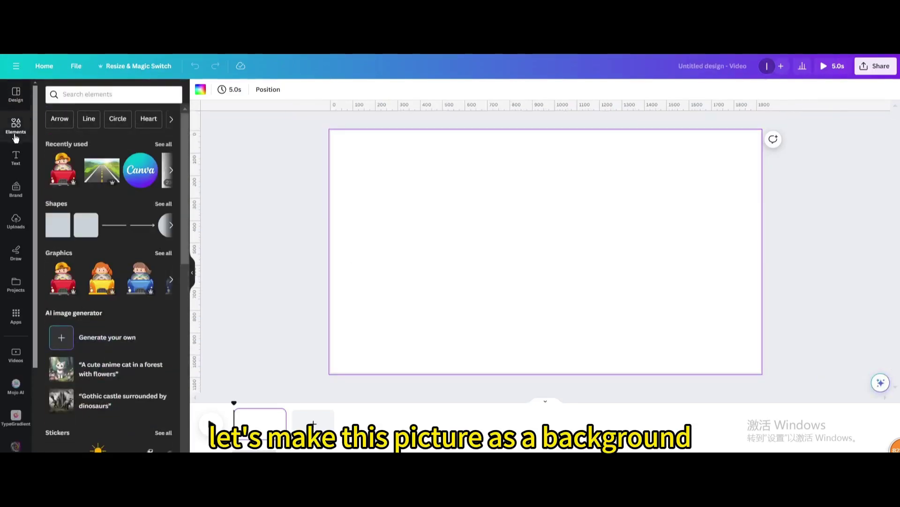
{"action": "left_click", "coordinate": [95, 173]}
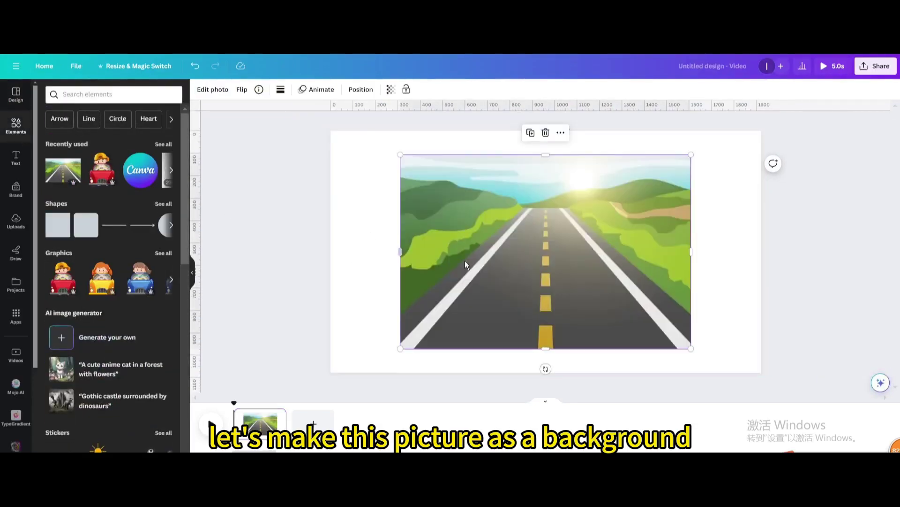
{"action": "right_click", "coordinate": [554, 258]}
{"action": "left_click", "coordinate": [609, 433]}
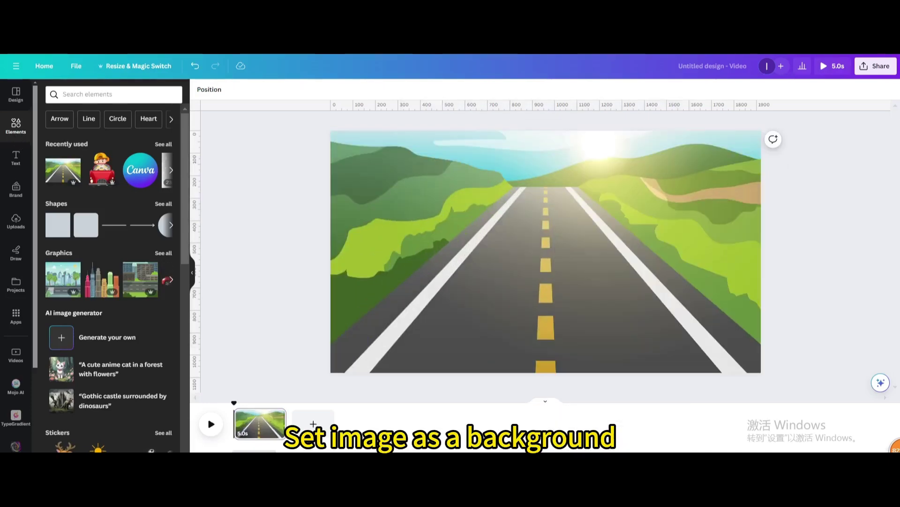
{"action": "left_click", "coordinate": [95, 174]}
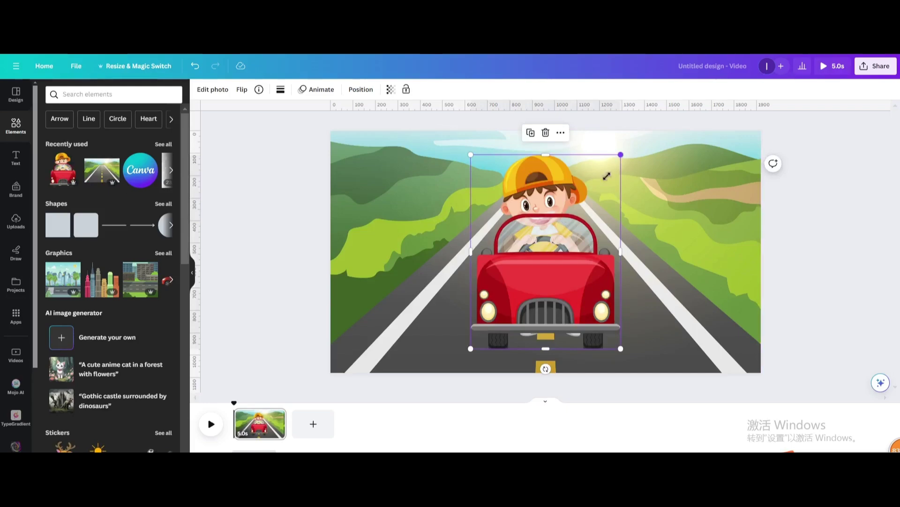
{"action": "mouse_move", "coordinate": [606, 176]}
{"action": "left_mouse_down"}
{"action": "mouse_move", "coordinate": [506, 331]}
{"action": "mouse_move", "coordinate": [554, 181]}
{"action": "left_mouse_up"}
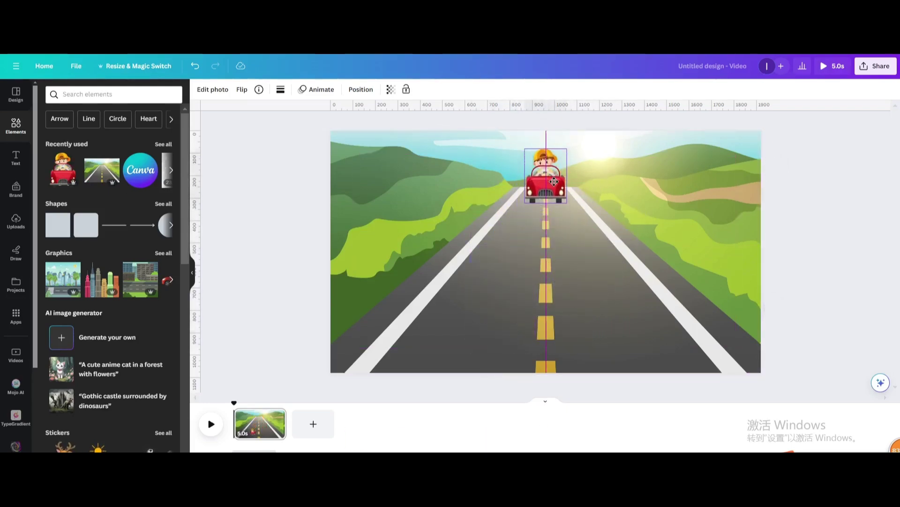
Duplicate the first page into a second page and move to page 2
{"action": "left_click", "coordinate": [278, 416]}
{"action": "left_click", "coordinate": [312, 275]}
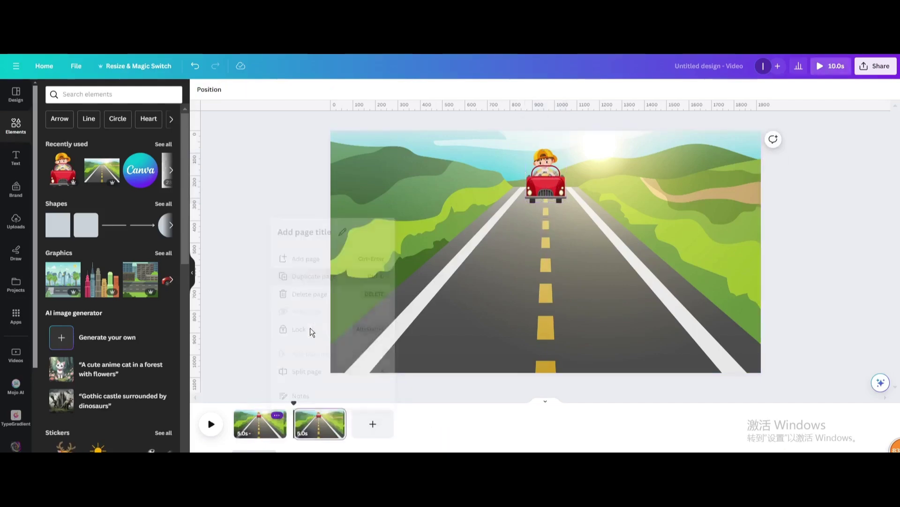
{"action": "left_click", "coordinate": [312, 422]}
On page 2, move the red car down the road, enlarge it, and centre it
{"action": "left_click_drag", "start_coordinate": [534, 175], "coordinate": [541, 335]}
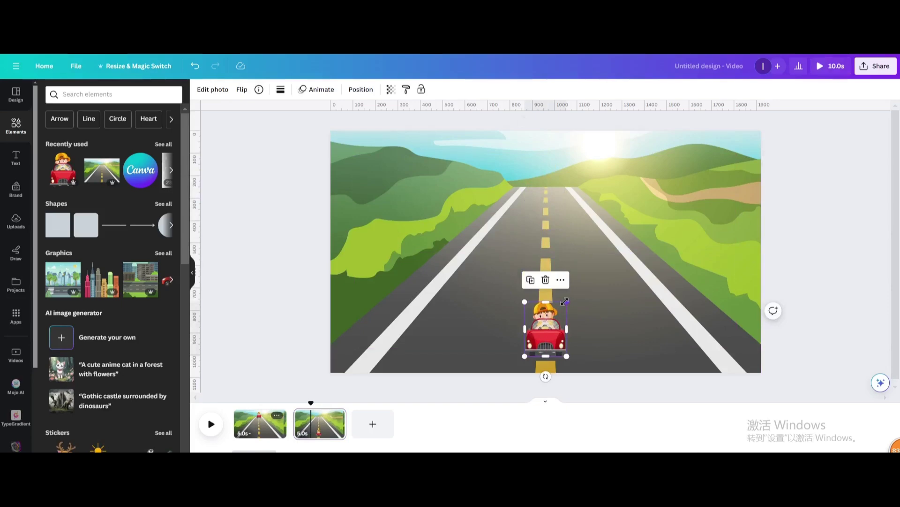
{"action": "mouse_move", "coordinate": [566, 302]}
{"action": "left_mouse_down"}
{"action": "mouse_move", "coordinate": [686, 146]}
{"action": "mouse_move", "coordinate": [661, 196]}
{"action": "mouse_move", "coordinate": [649, 191]}
{"action": "left_mouse_up"}
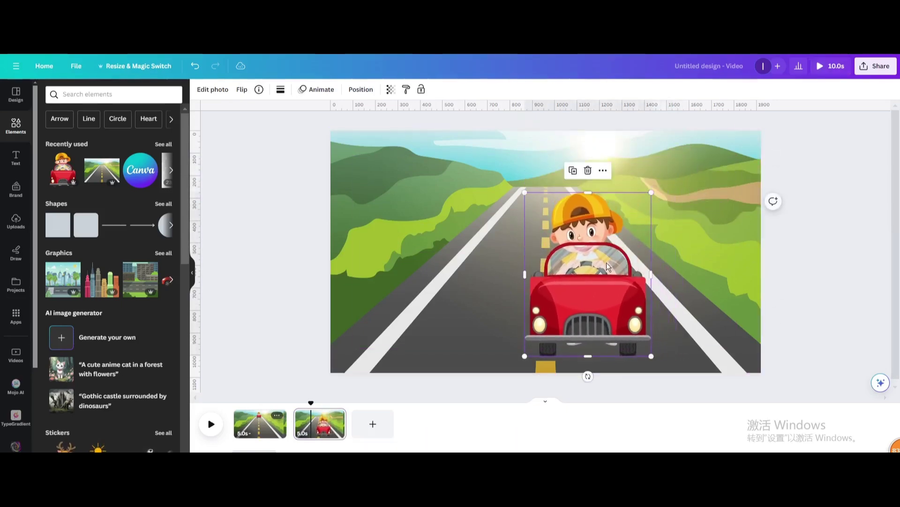
{"action": "left_click_drag", "start_coordinate": [605, 263], "coordinate": [561, 270]}
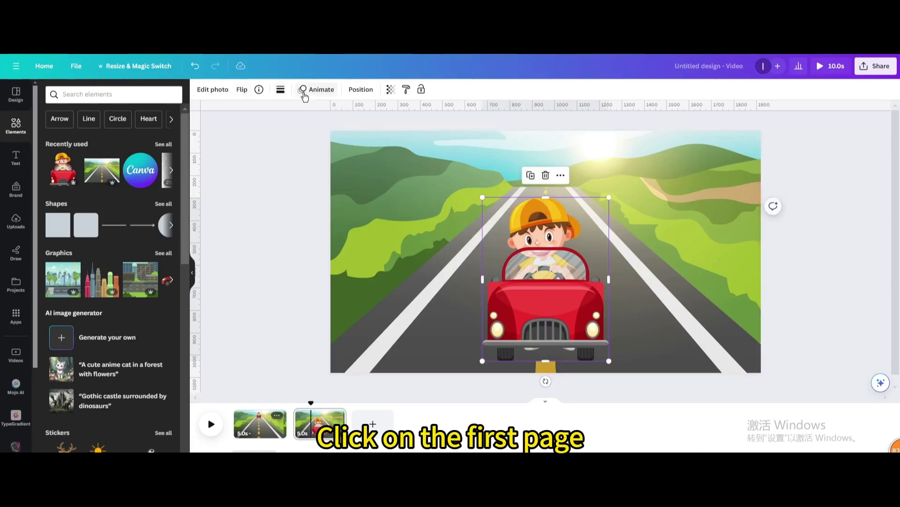
Give page 1 a 10-second duration and apply it to all pages
{"action": "left_click", "coordinate": [260, 422]}
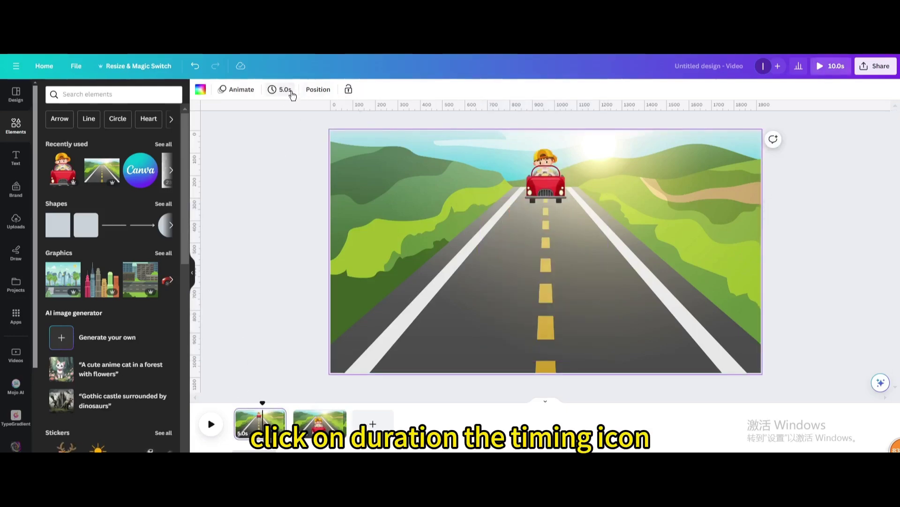
{"action": "left_click", "coordinate": [292, 96]}
{"action": "type", "text": "10"}
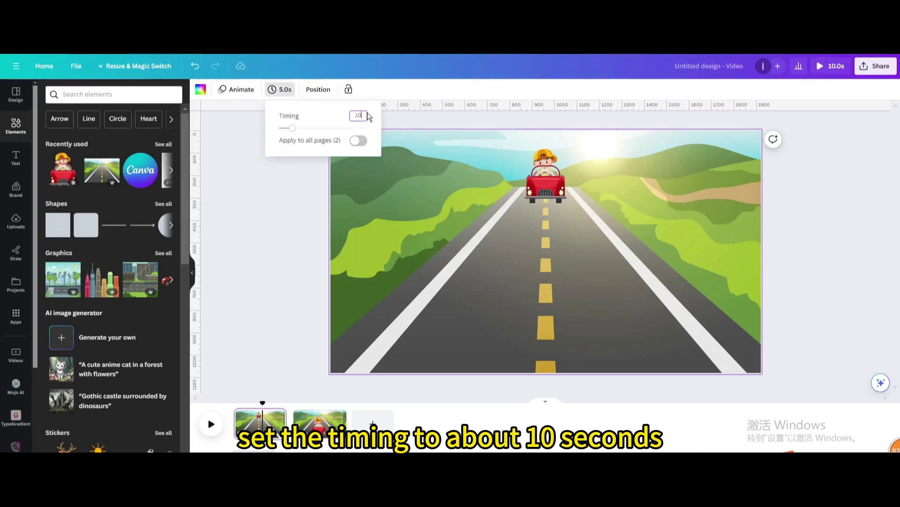
{"action": "key", "text": "Return"}
{"action": "left_click", "coordinate": [357, 141]}
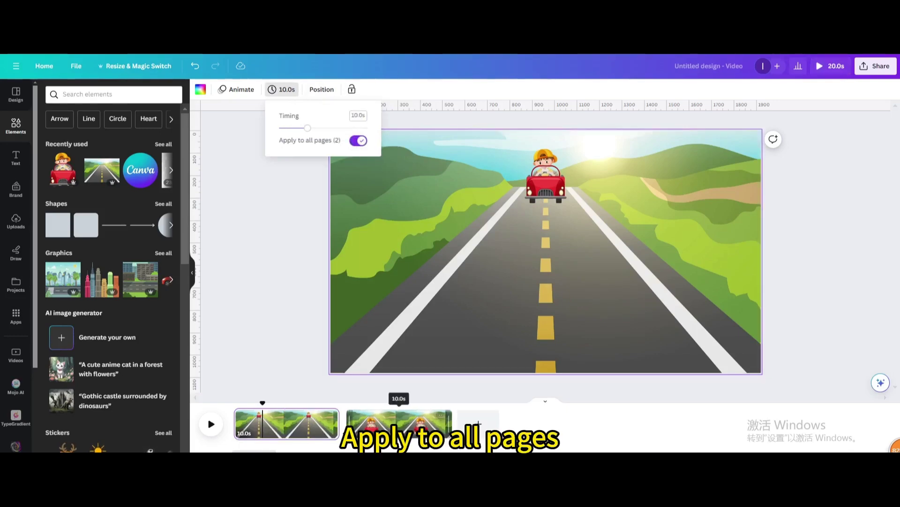
{"action": "left_click", "coordinate": [344, 435]}
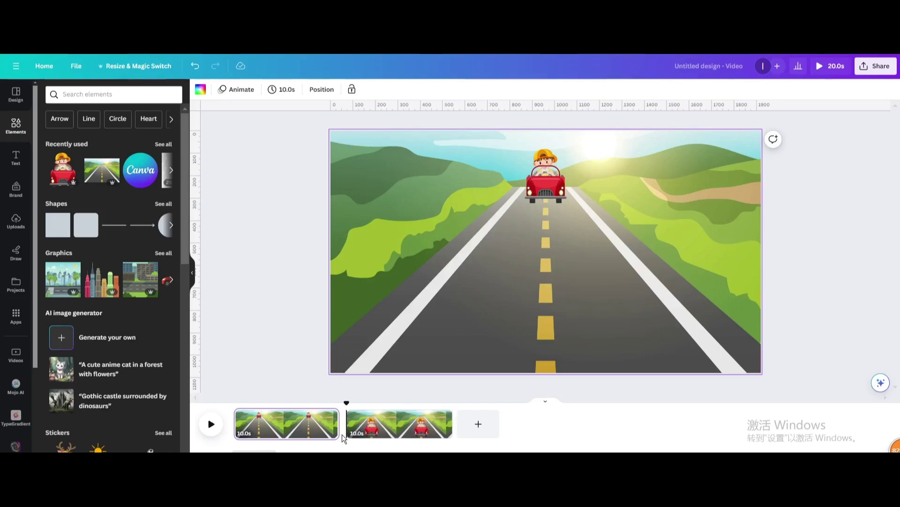
Link the two pages with a Match & Move transition lasting 5 seconds
{"action": "mouse_move", "coordinate": [343, 424]}
{"action": "left_click", "coordinate": [347, 417]}
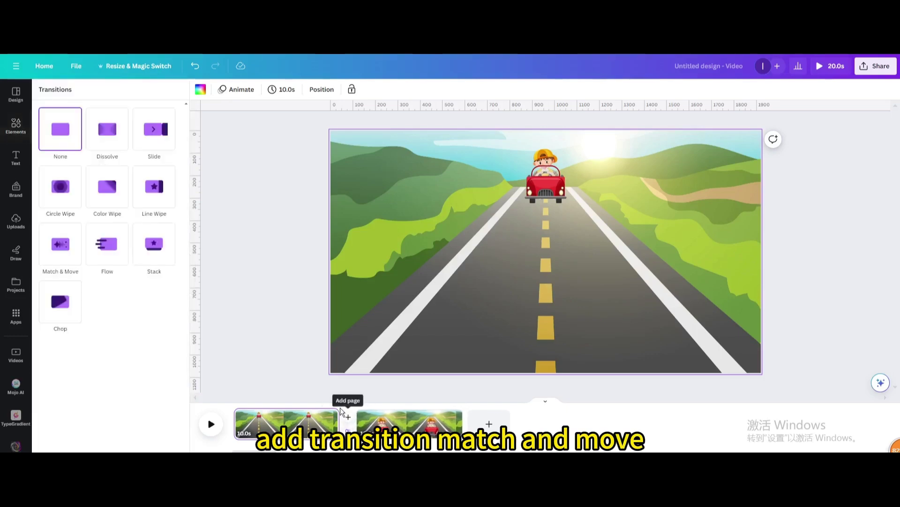
{"action": "left_click", "coordinate": [61, 244]}
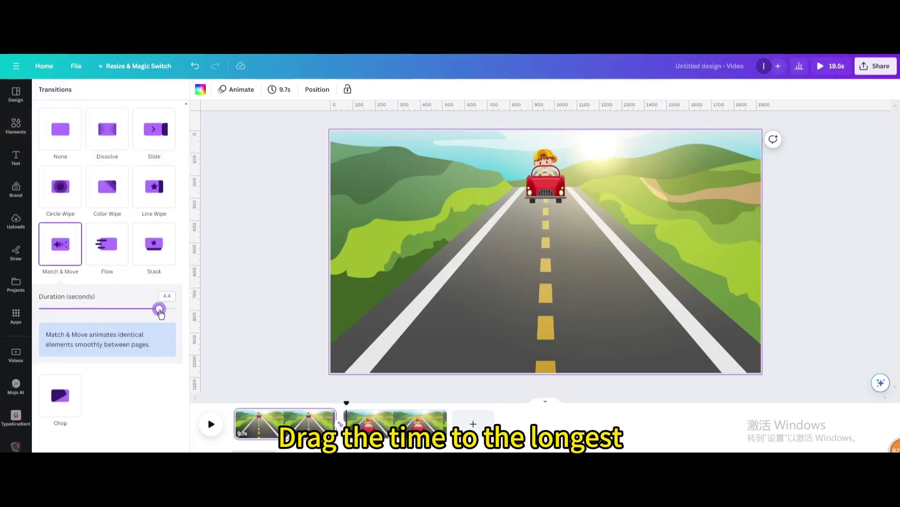
{"action": "left_click_drag", "start_coordinate": [161, 313], "coordinate": [232, 313]}
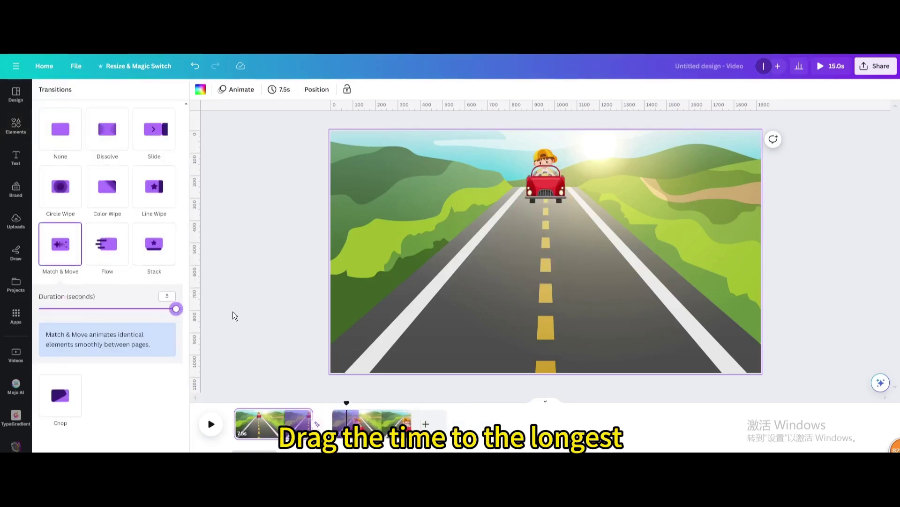
{"action": "left_click", "coordinate": [339, 413]}
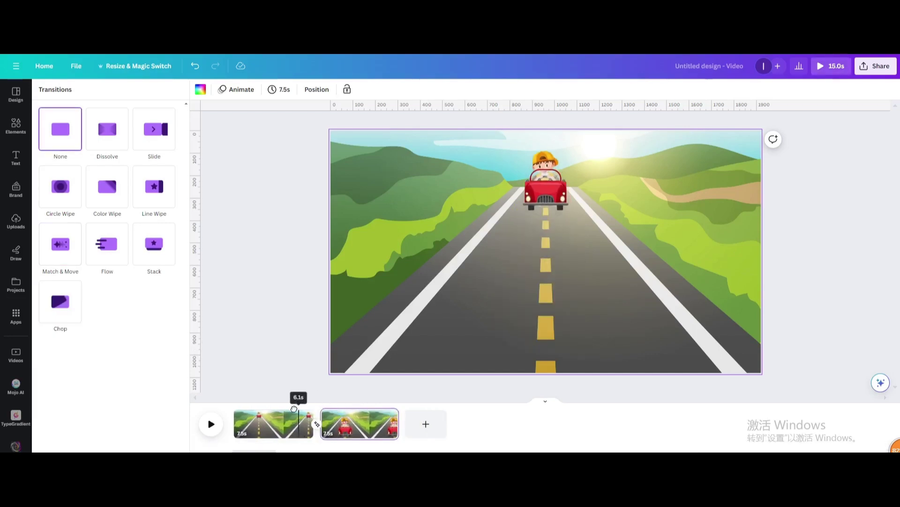
{"action": "left_click", "coordinate": [211, 429]}
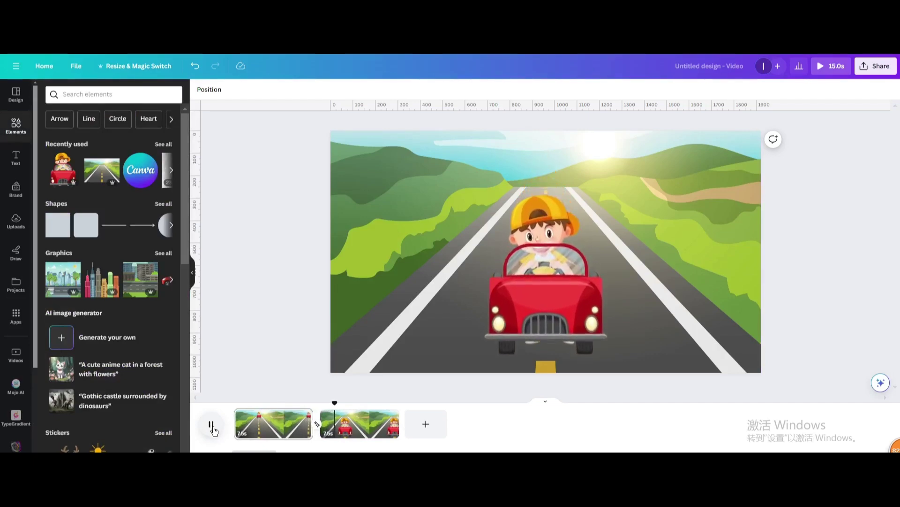
Download the design as an MP4 video and drag the file into Canva's Uploads
{"action": "left_click", "coordinate": [212, 426]}
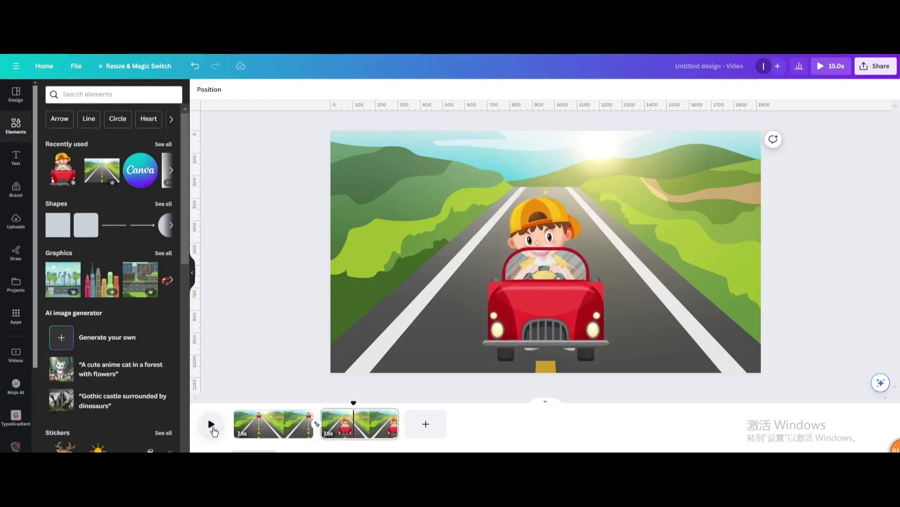
{"action": "left_click", "coordinate": [868, 70]}
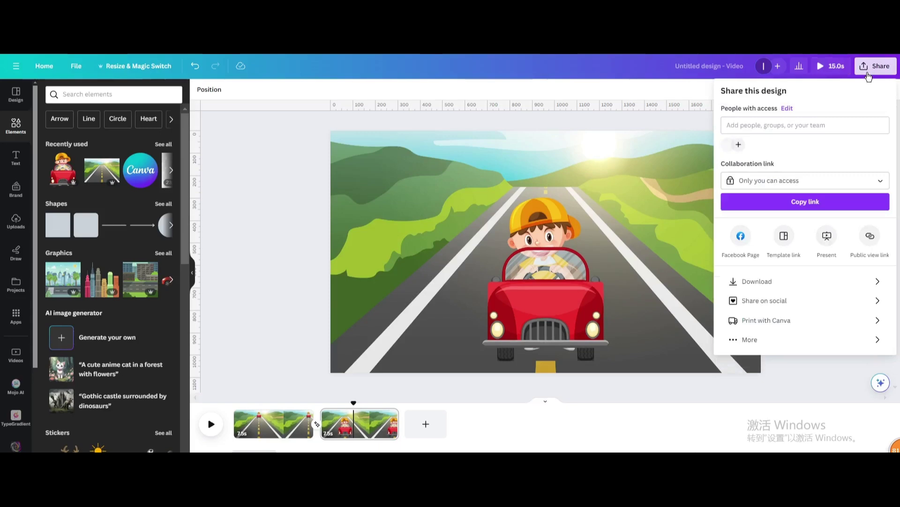
{"action": "left_click", "coordinate": [785, 278]}
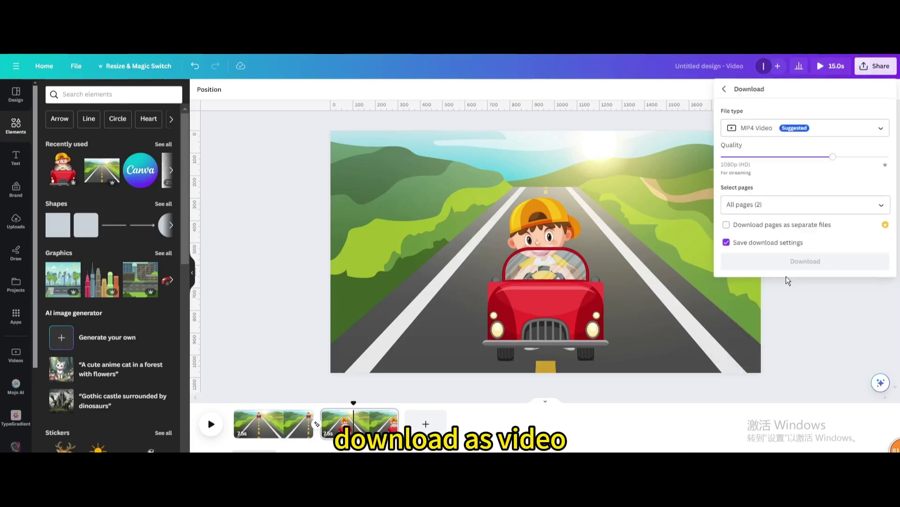
{"action": "left_click", "coordinate": [772, 262]}
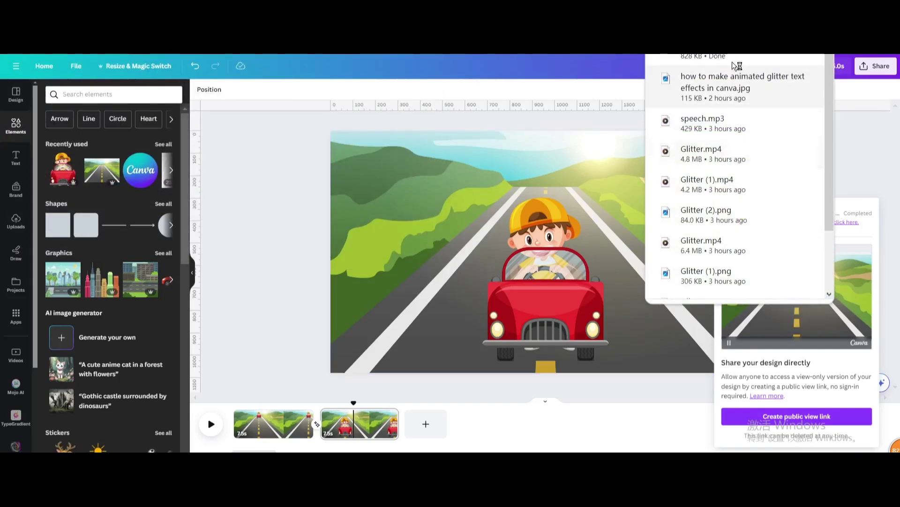
{"action": "left_click_drag", "start_coordinate": [739, 65], "coordinate": [28, 296]}
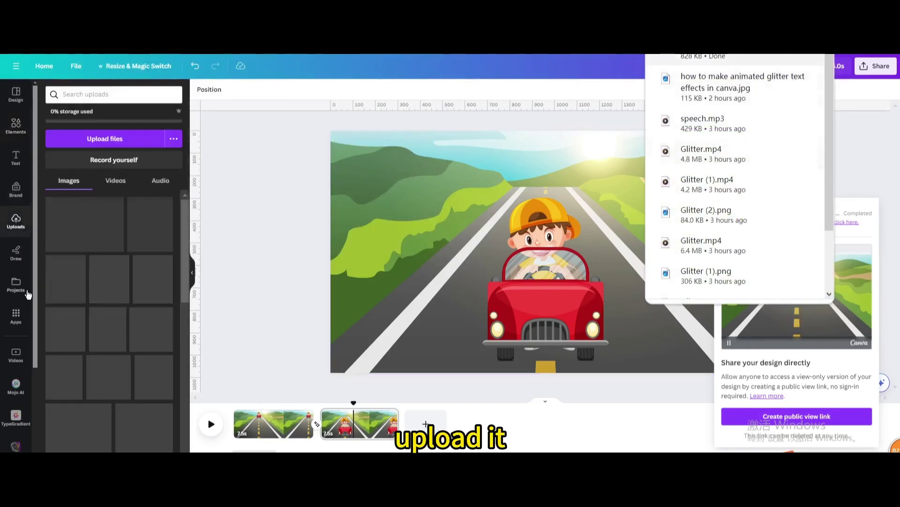
Delete both existing pages, leaving a blank page
{"action": "left_click", "coordinate": [391, 420]}
{"action": "left_click", "coordinate": [389, 299]}
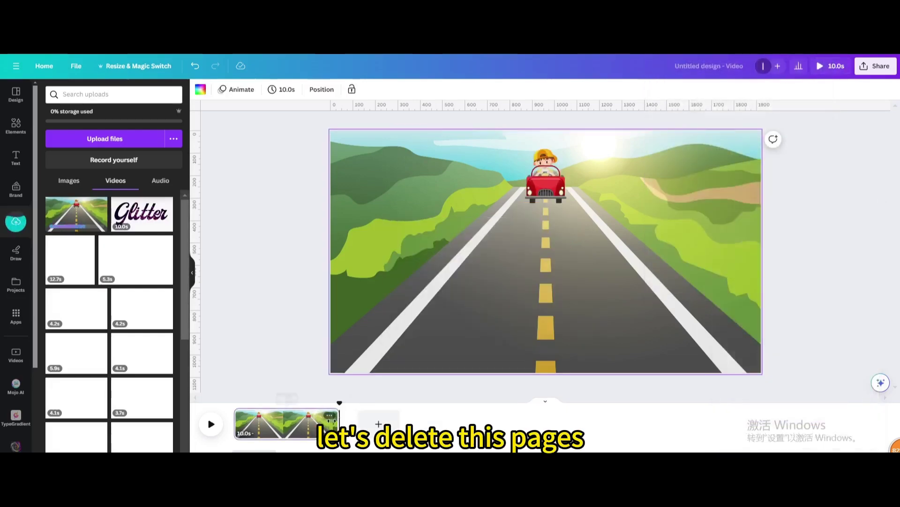
{"action": "left_click", "coordinate": [329, 421]}
{"action": "left_click", "coordinate": [347, 297]}
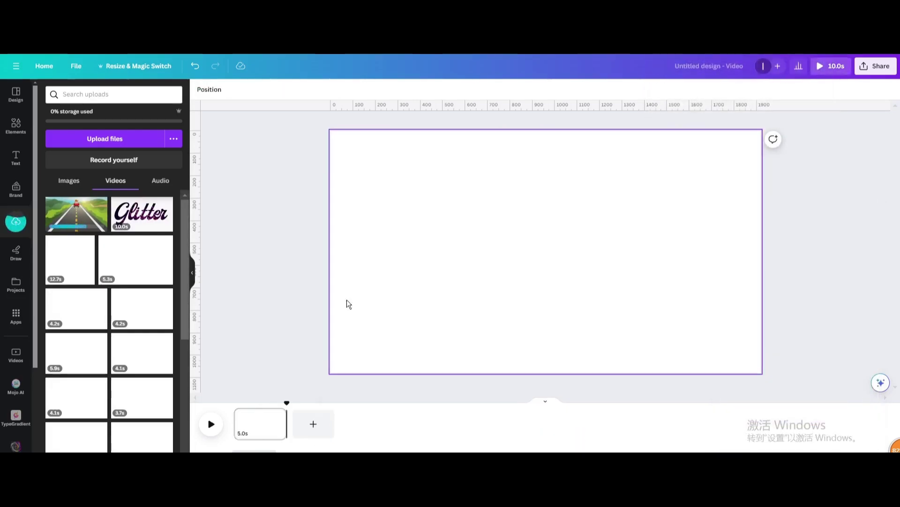
Add the uploaded road video and set it as the page background
{"action": "left_click", "coordinate": [78, 212]}
{"action": "right_click", "coordinate": [471, 230]}
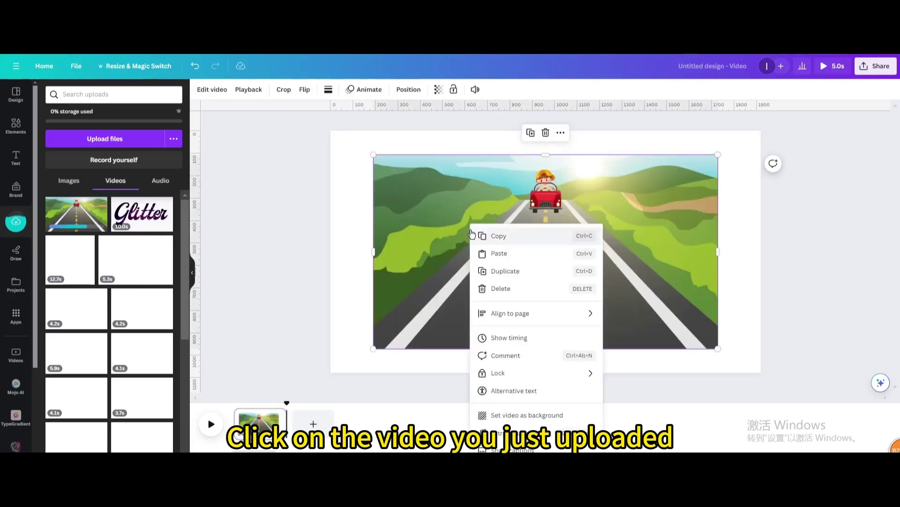
{"action": "left_click", "coordinate": [545, 415]}
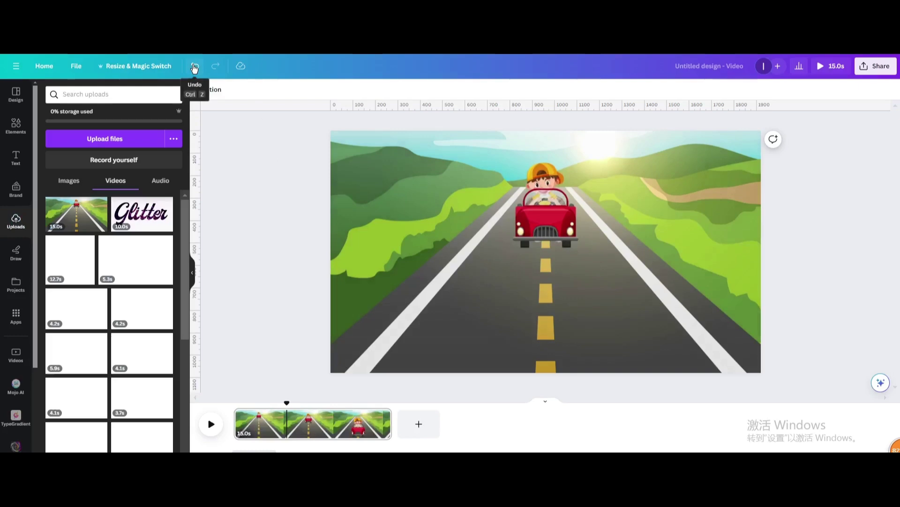
Split the video at two points around the car's approach
{"action": "left_click_drag", "start_coordinate": [287, 406], "coordinate": [235, 414]}
{"action": "left_click", "coordinate": [211, 424]}
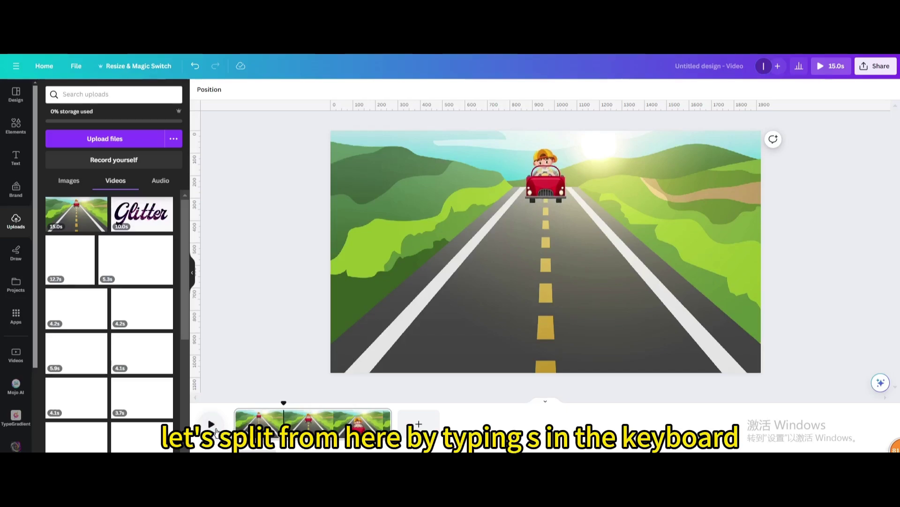
{"action": "key", "text": "s"}
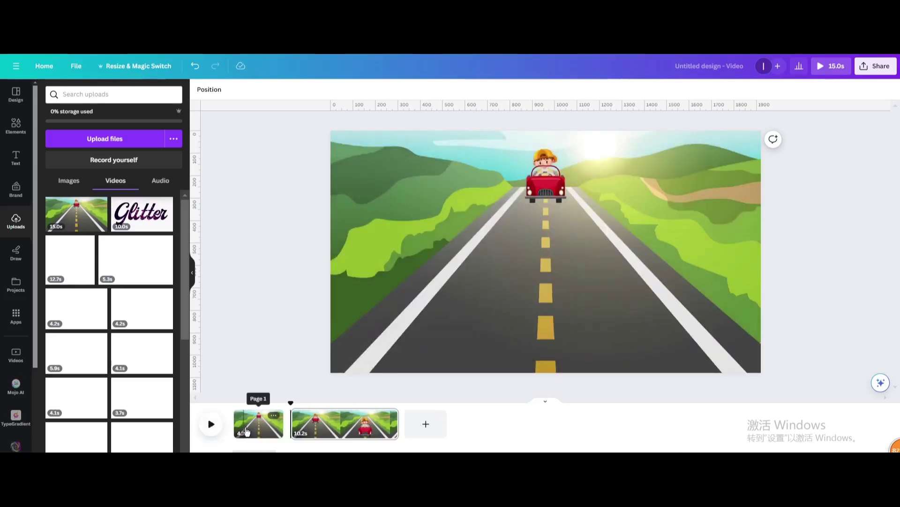
{"action": "left_click_drag", "start_coordinate": [303, 405], "coordinate": [349, 399]}
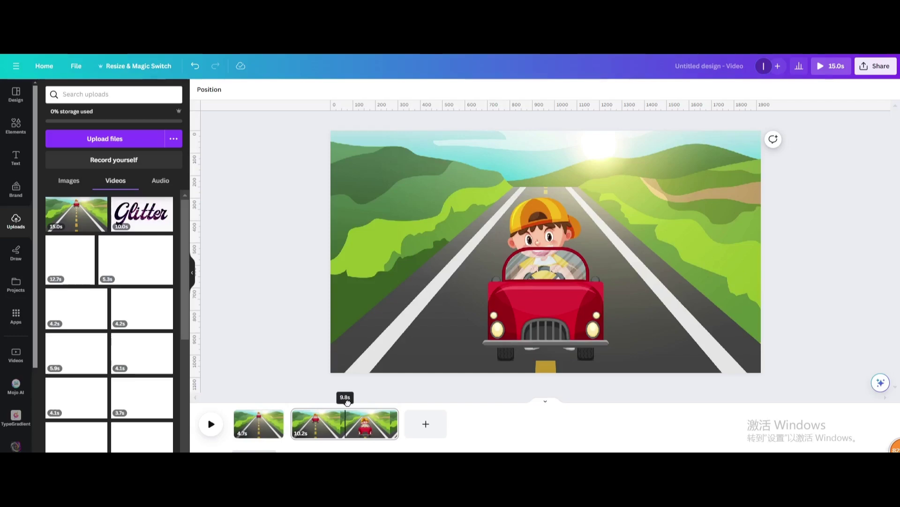
{"action": "left_click_drag", "start_coordinate": [345, 403], "coordinate": [347, 402]}
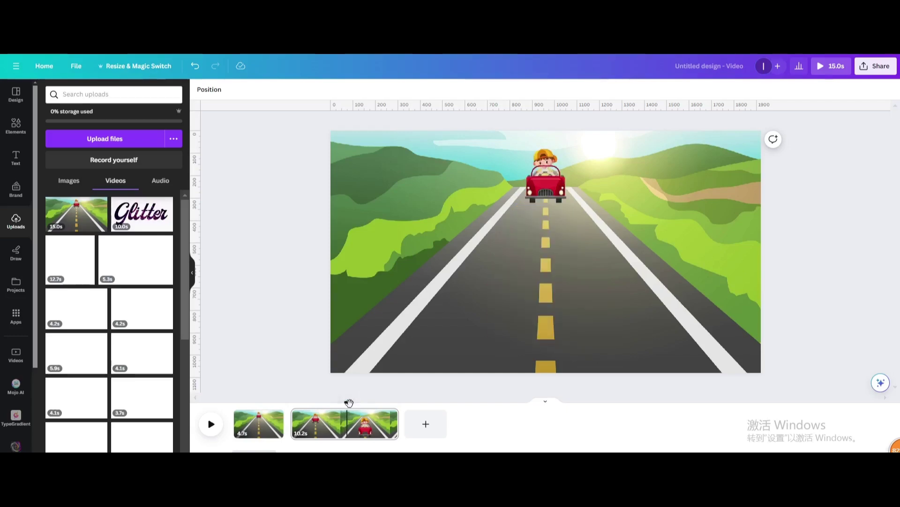
{"action": "key", "text": "s"}
Delete the third and first clips, keeping only the 5.3-second driving stretch
{"action": "right_click", "coordinate": [396, 419]}
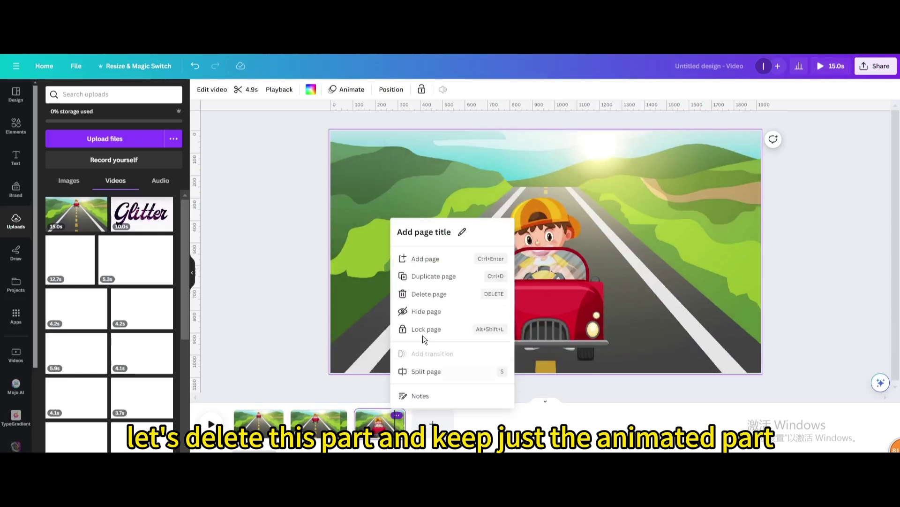
{"action": "left_click", "coordinate": [426, 292]}
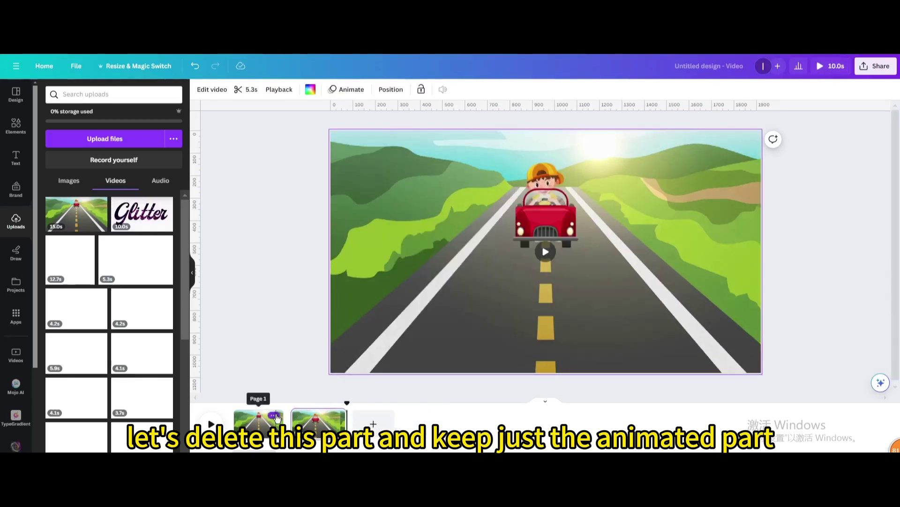
{"action": "right_click", "coordinate": [276, 417]}
{"action": "left_click", "coordinate": [295, 293]}
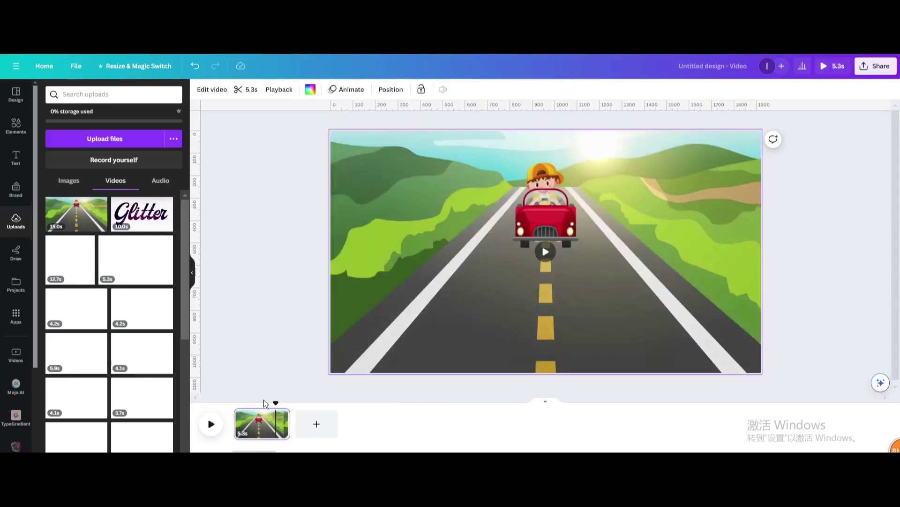
{"action": "left_click_drag", "start_coordinate": [278, 404], "coordinate": [234, 403]}
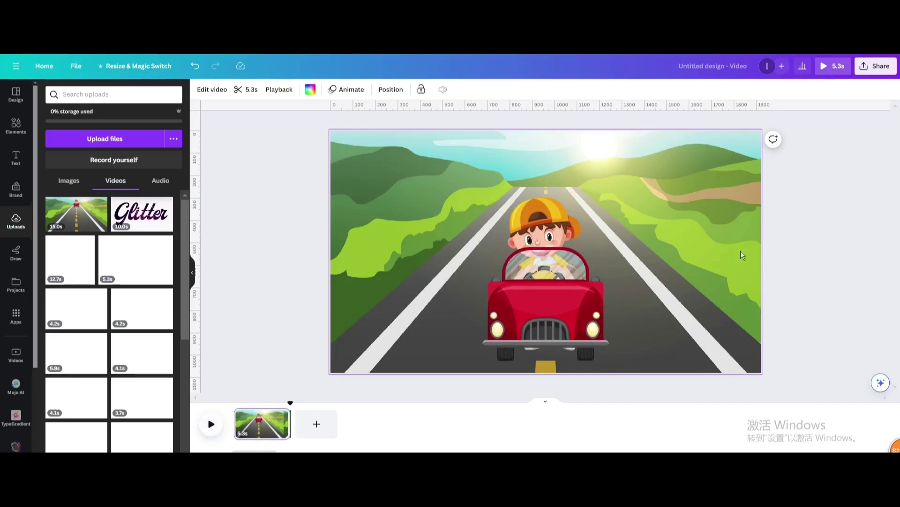
{"action": "left_click", "coordinate": [830, 67]}
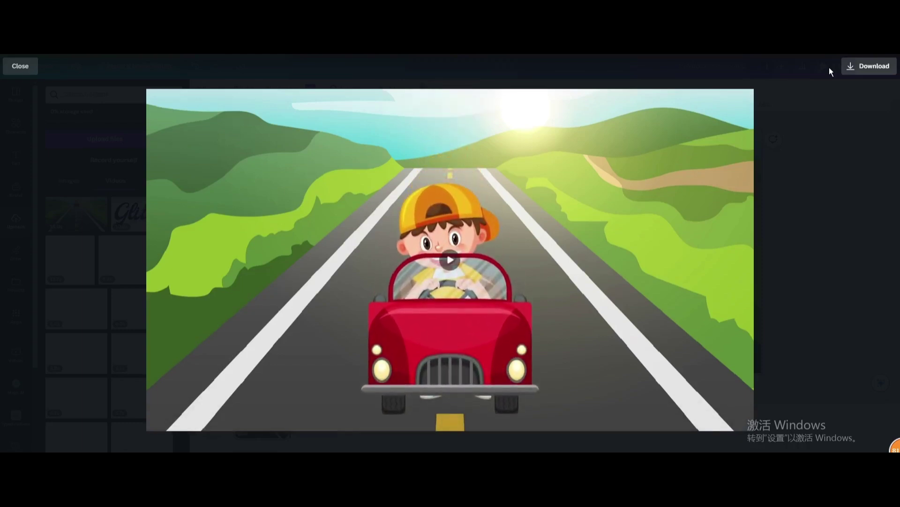
Exit full-screen preview and download the trimmed 5.3-second clip as an MP4
{"action": "key", "text": "Escape"}
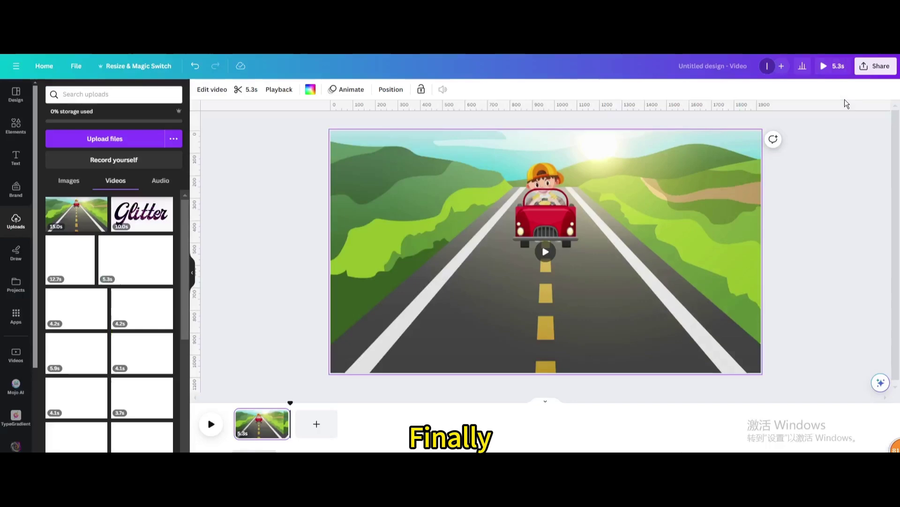
{"action": "left_click", "coordinate": [875, 66]}
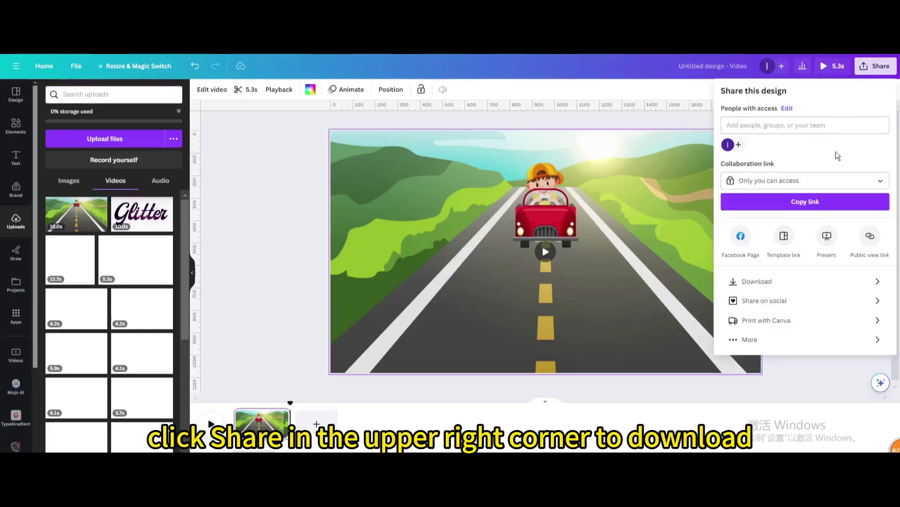
{"action": "left_click", "coordinate": [770, 281]}
{"action": "left_click", "coordinate": [766, 131]}
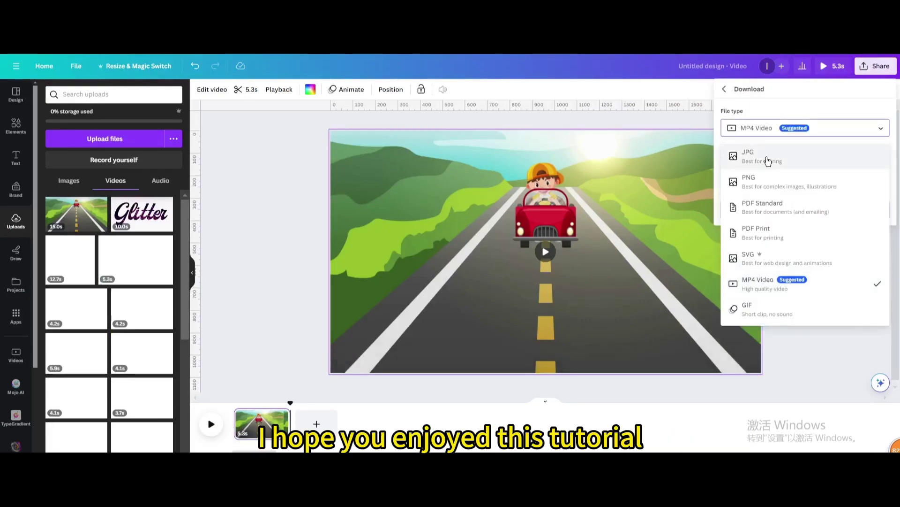
{"action": "left_click", "coordinate": [753, 287]}
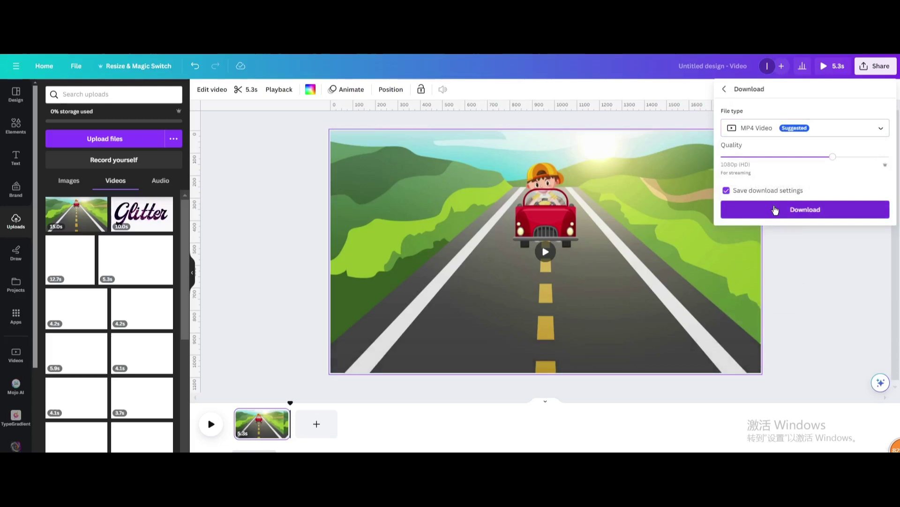
{"action": "left_click", "coordinate": [775, 209]}
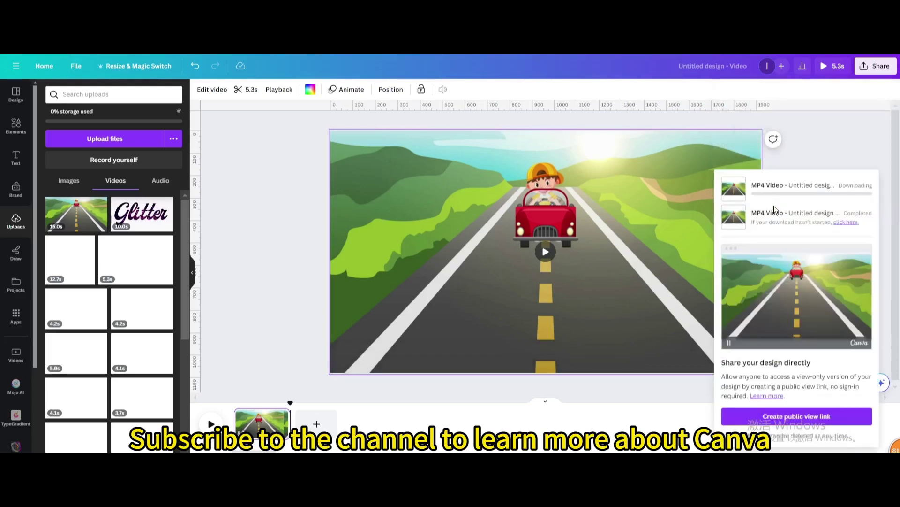